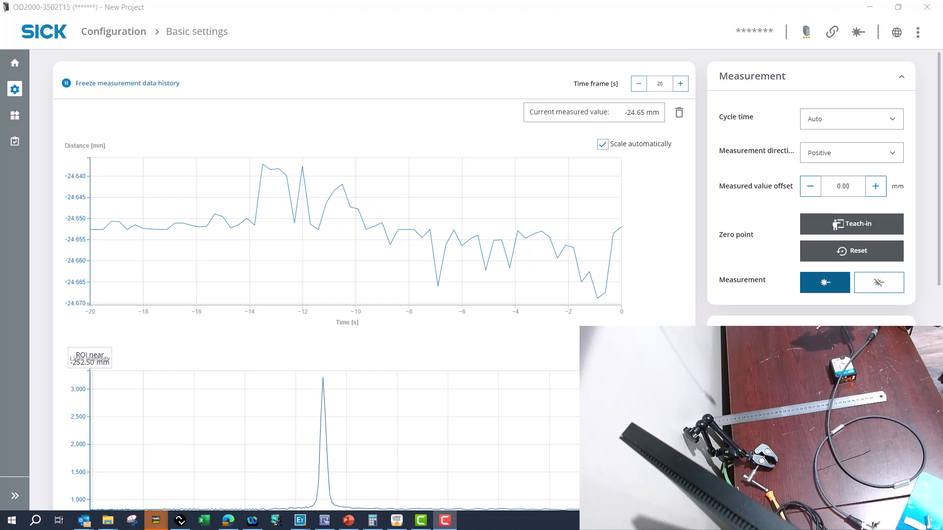
Show the OD2000-3502T15 Downloads tab in Edge and scroll to the IODD V1.1.0 and V2.0.0 files
{"action": "mouse_move", "coordinate": [471, 259]}
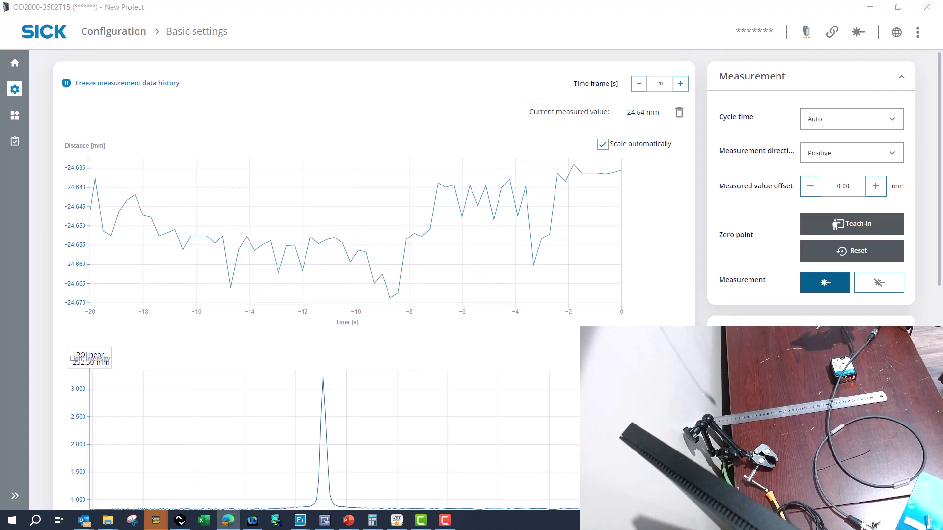
{"action": "left_click", "coordinate": [228, 520]}
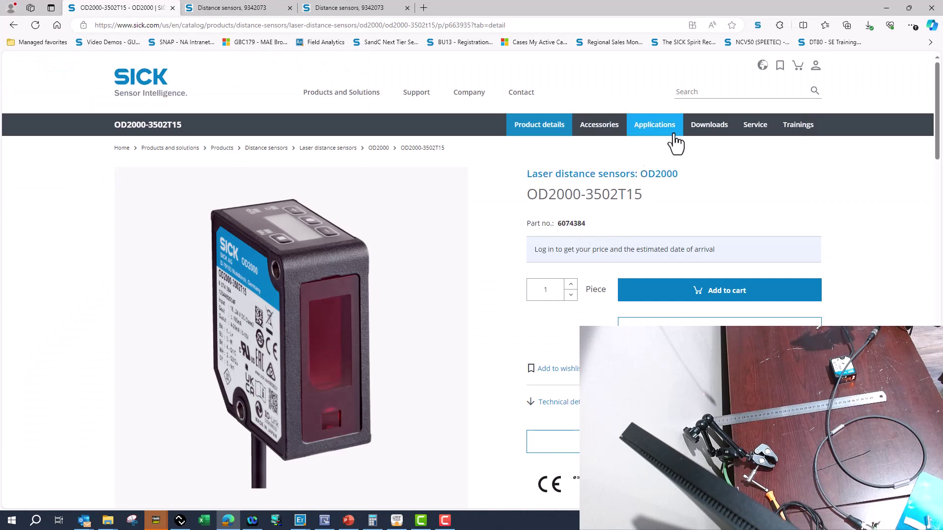
{"action": "left_click", "coordinate": [705, 129]}
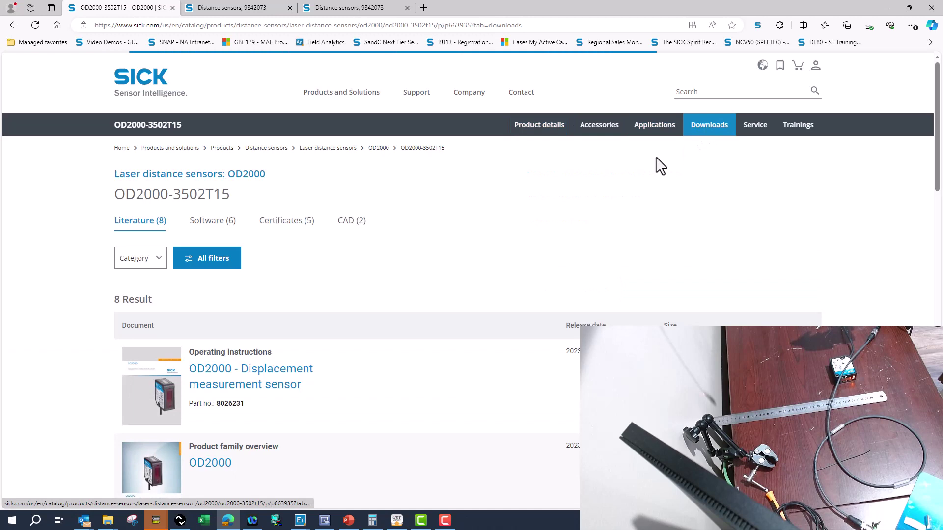
{"action": "scroll", "coordinate": [339, 319], "scroll_direction": "down", "scroll_amount": 3}
{"action": "scroll", "coordinate": [338, 317], "scroll_direction": "down", "scroll_amount": 4}
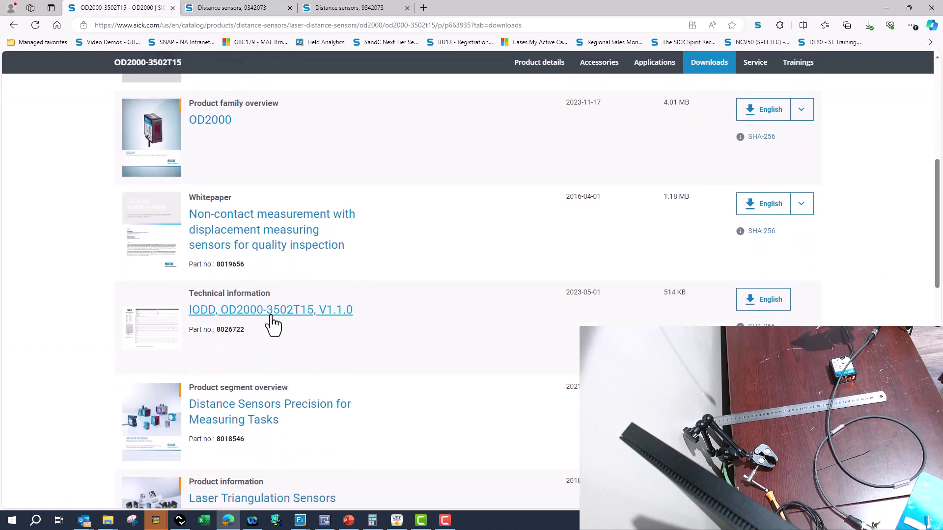
{"action": "scroll", "coordinate": [273, 319], "scroll_direction": "down", "scroll_amount": 4}
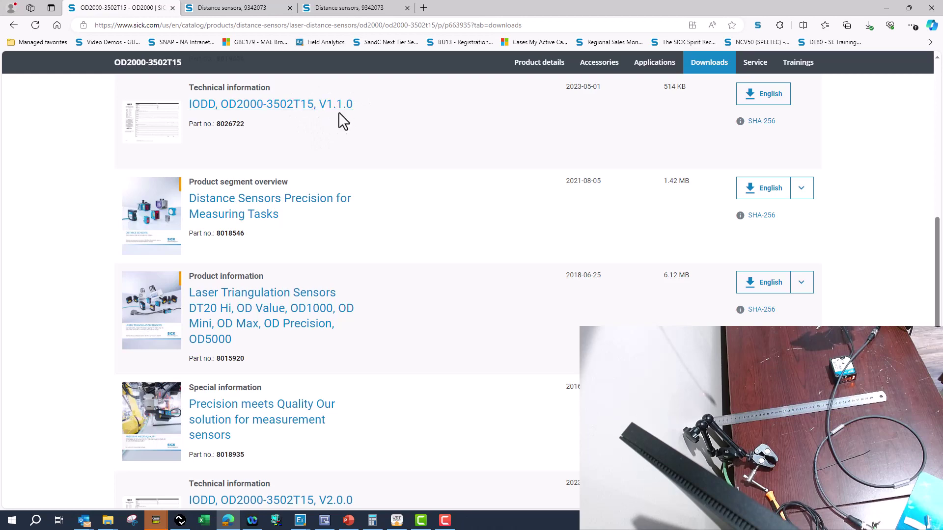
{"action": "scroll", "coordinate": [365, 204], "scroll_direction": "down", "scroll_amount": 3}
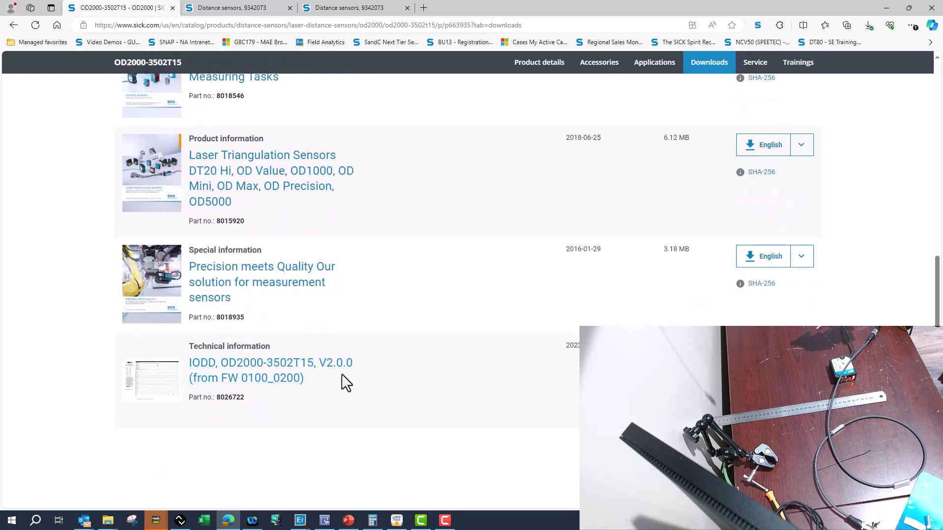
Switch to the IODD V1.1.0 PDF, highlight its version number and scroll through the process data tables
{"action": "left_click", "coordinate": [260, 10]}
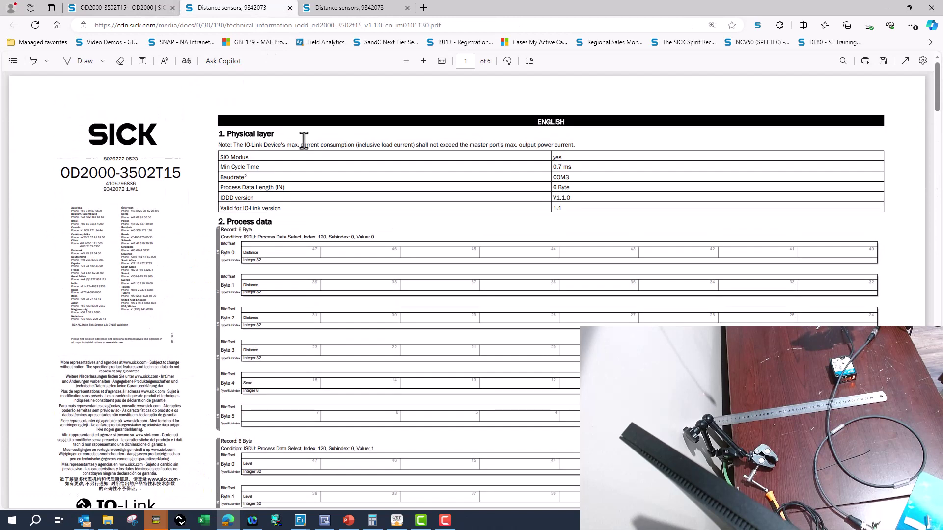
{"action": "left_click_drag", "start_coordinate": [572, 200], "coordinate": [557, 207]}
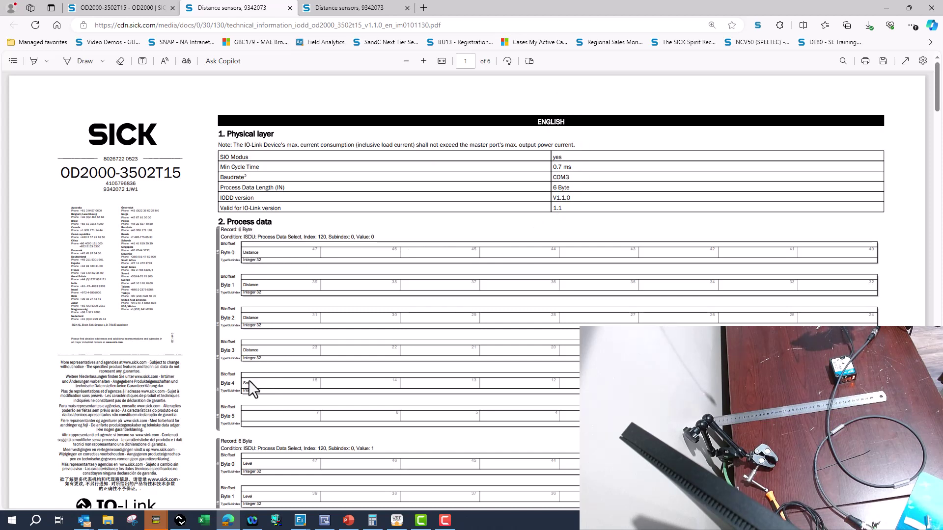
{"action": "scroll", "coordinate": [573, 361], "scroll_direction": "down", "scroll_amount": 4}
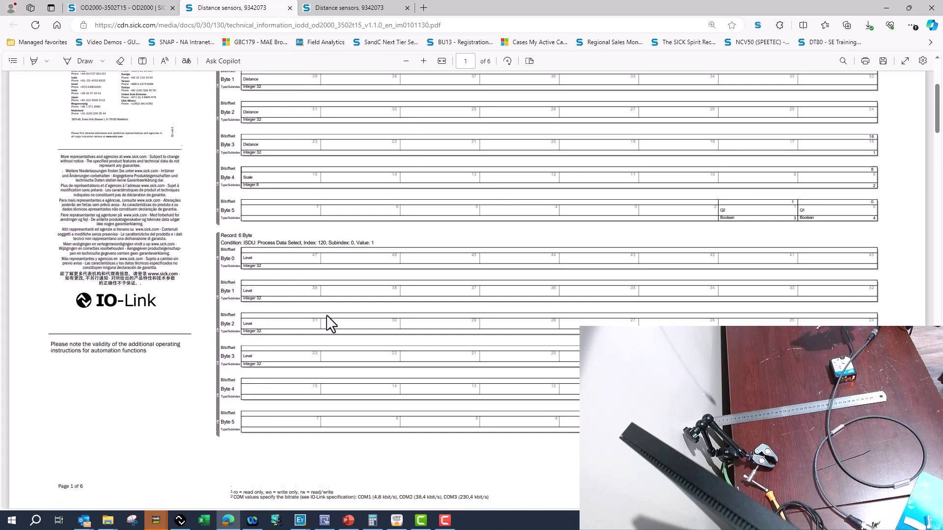
{"action": "scroll", "coordinate": [329, 322], "scroll_direction": "down", "scroll_amount": 5}
{"action": "scroll", "coordinate": [326, 323], "scroll_direction": "up", "scroll_amount": 2}
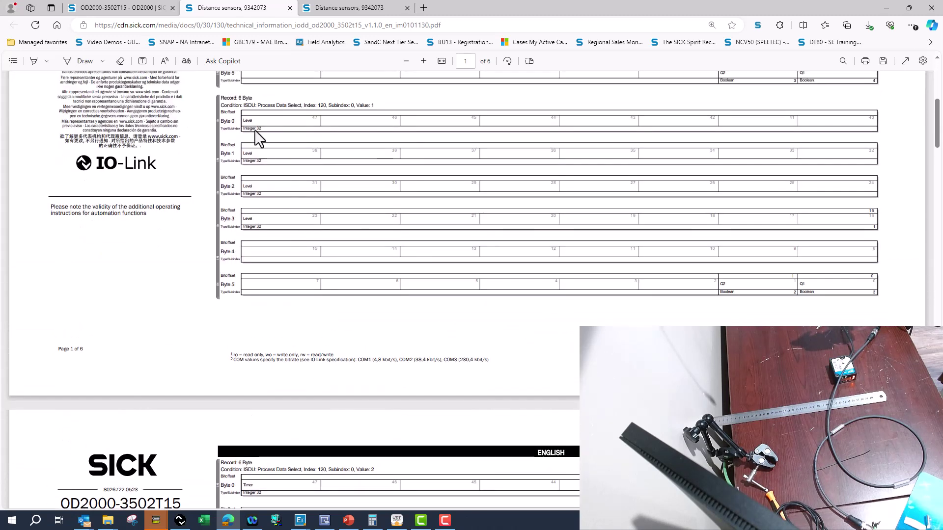
{"action": "scroll", "coordinate": [314, 214], "scroll_direction": "down", "scroll_amount": 9}
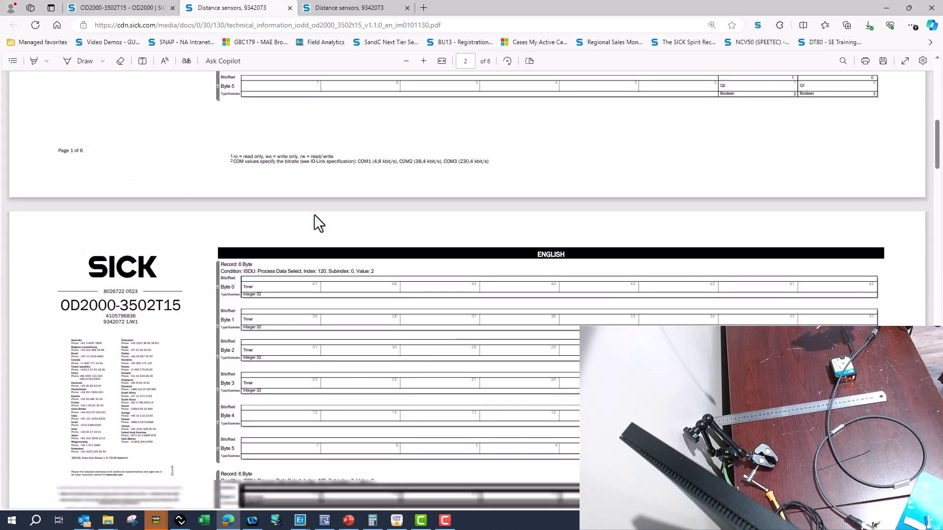
{"action": "scroll", "coordinate": [301, 292], "scroll_direction": "down", "scroll_amount": 2}
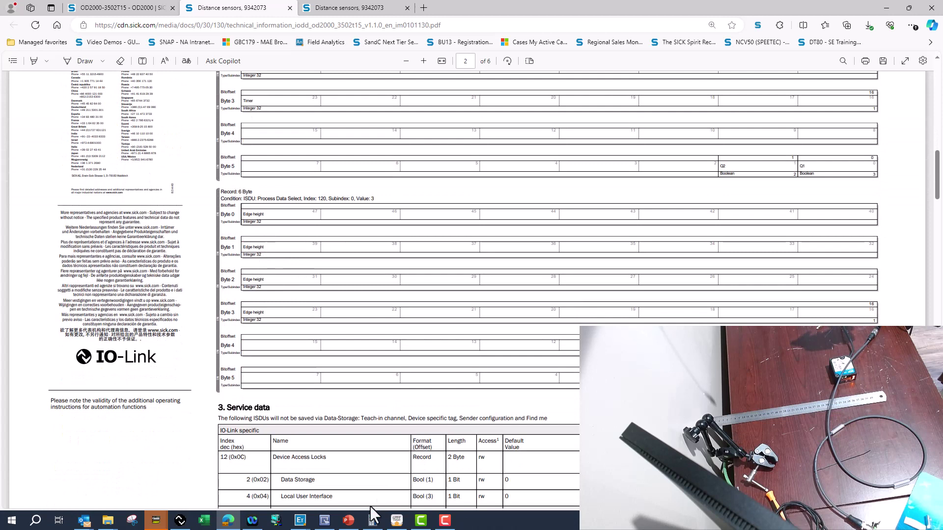
Restore the OD2000 window and check Connection options, leaving IO-Link process data as Distance scale + Q1 + Q2
{"action": "left_click", "coordinate": [303, 525]}
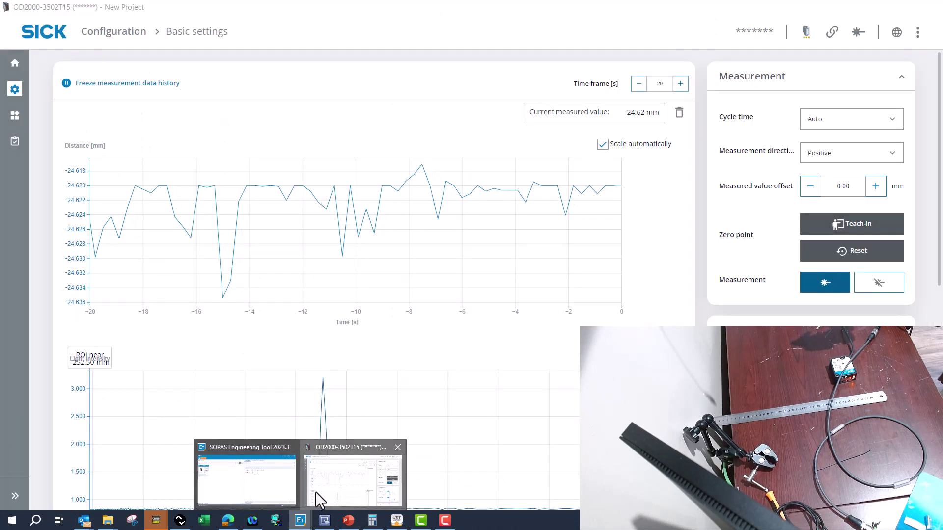
{"action": "left_click", "coordinate": [315, 491]}
{"action": "mouse_move", "coordinate": [16, 114]}
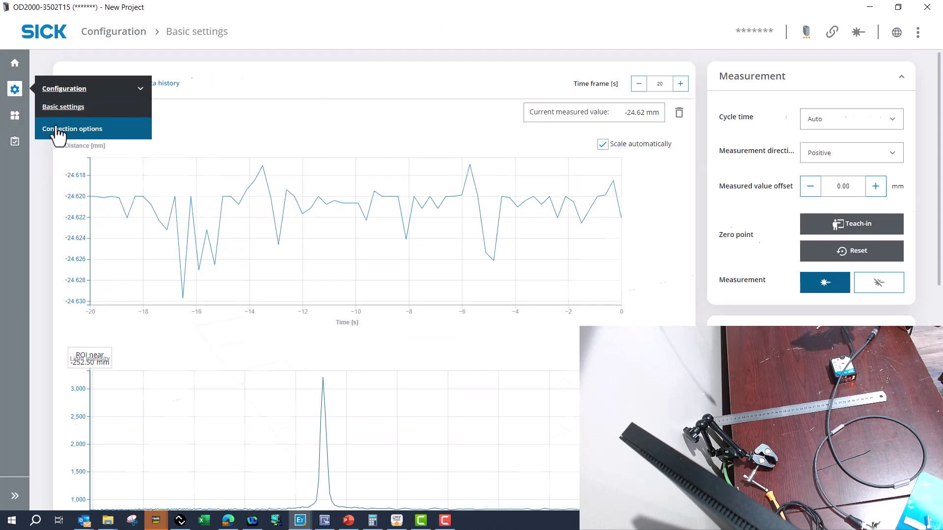
{"action": "left_click", "coordinate": [55, 130]}
{"action": "left_click", "coordinate": [890, 123]}
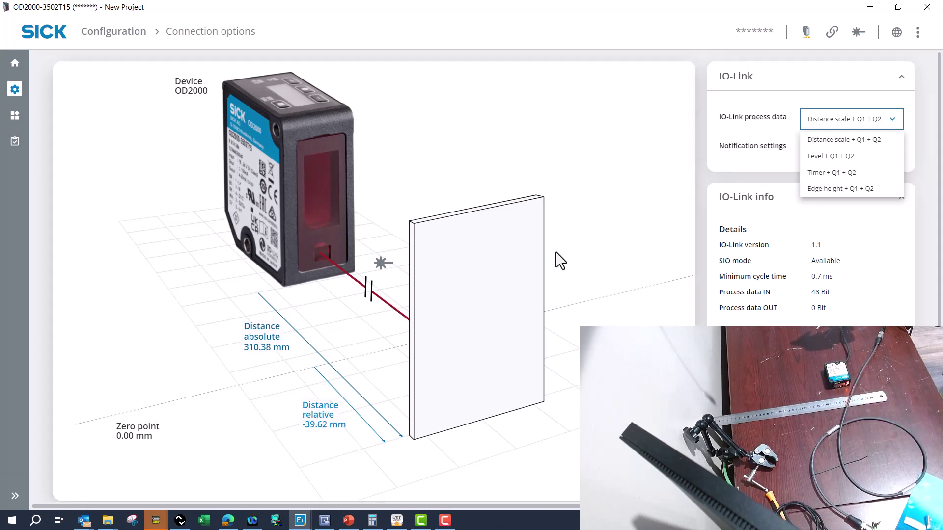
{"action": "left_click", "coordinate": [885, 123]}
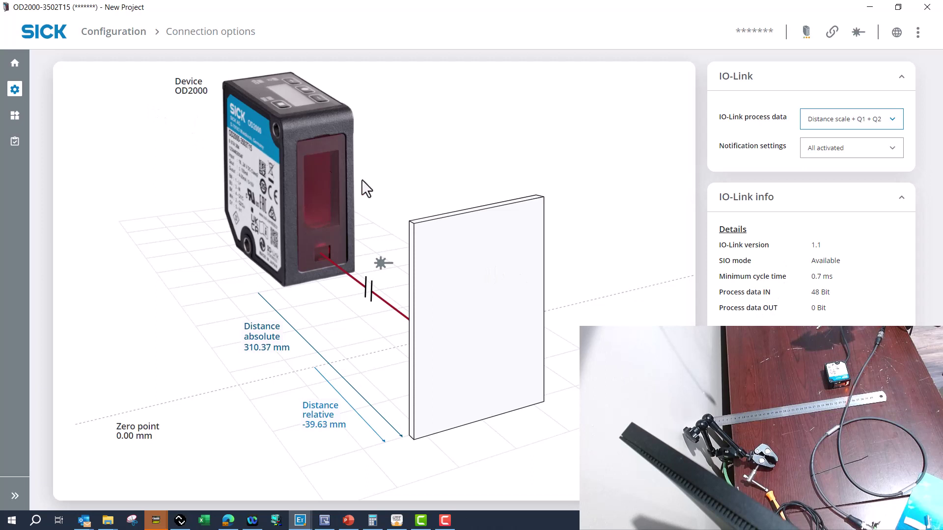
Enter -350 as the Basic settings measured value offset and return Home, showing zero point -350.00 mm
{"action": "left_click", "coordinate": [17, 116]}
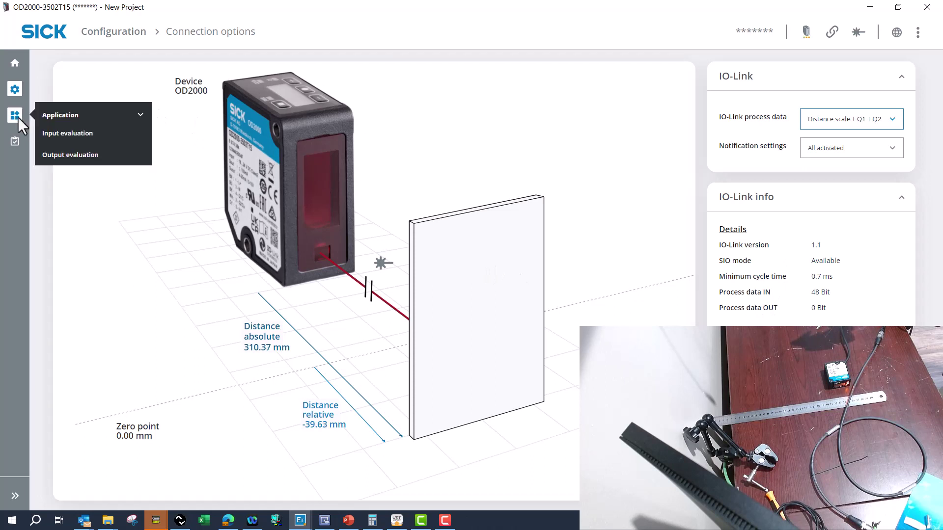
{"action": "left_click", "coordinate": [59, 139]}
{"action": "mouse_move", "coordinate": [18, 96]}
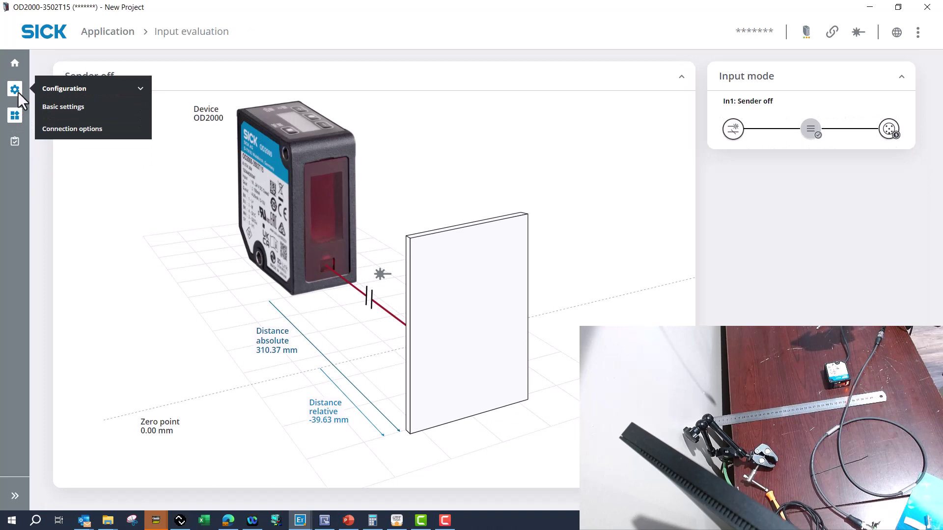
{"action": "left_click", "coordinate": [60, 107]}
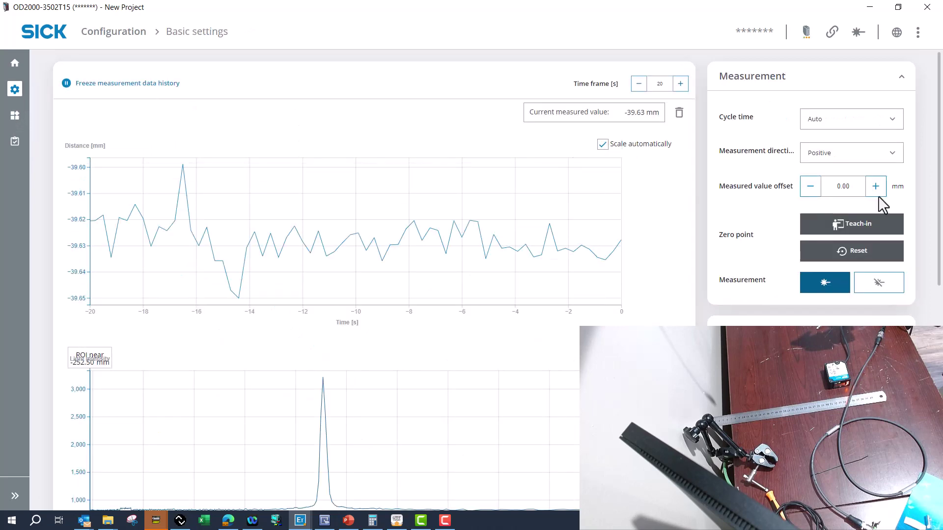
{"action": "double_click", "coordinate": [863, 189]}
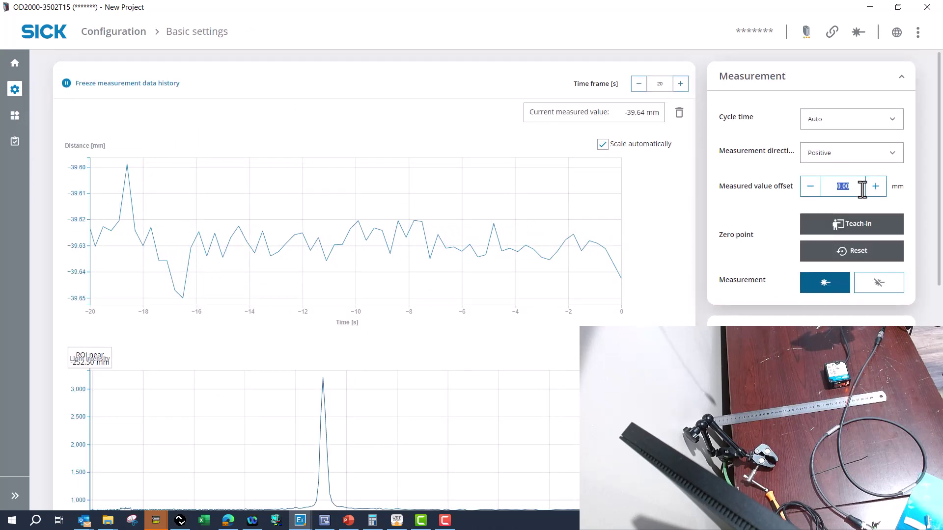
{"action": "key", "text": "BackSpace"}
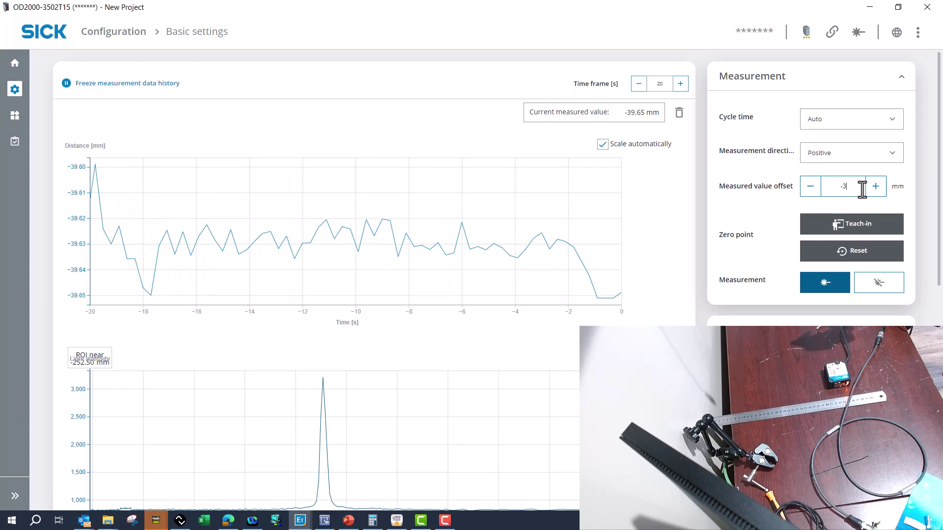
{"action": "key", "text": "Return"}
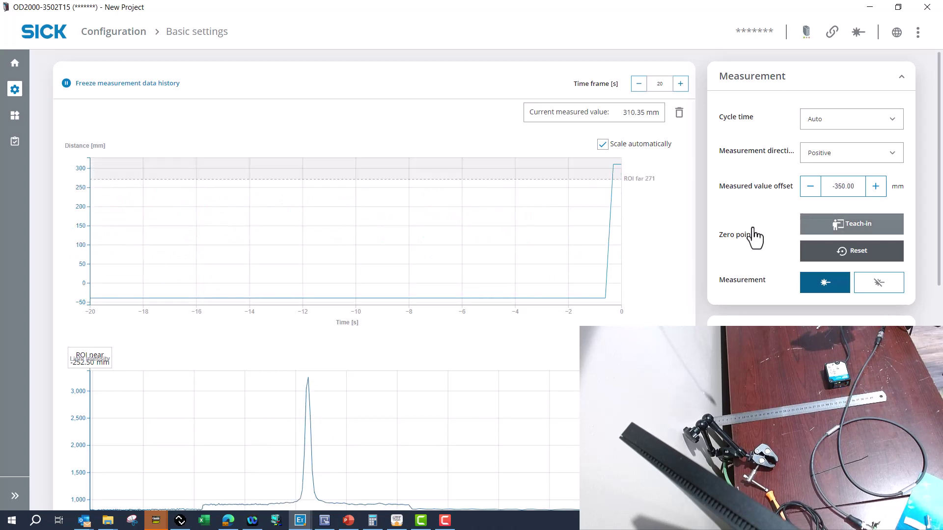
{"action": "left_click", "coordinate": [16, 64]}
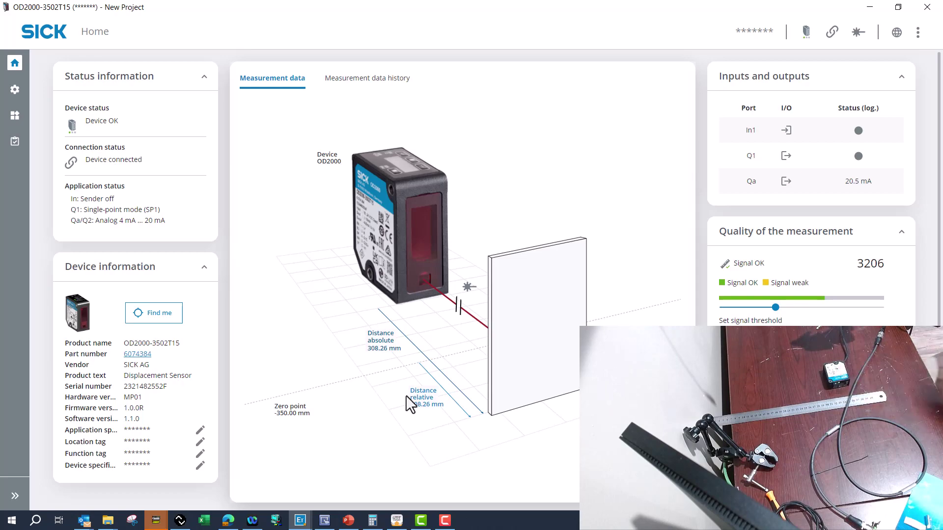
Bring the IODD PDF back and highlight the IODD version entry on page 1
{"action": "left_click", "coordinate": [229, 520]}
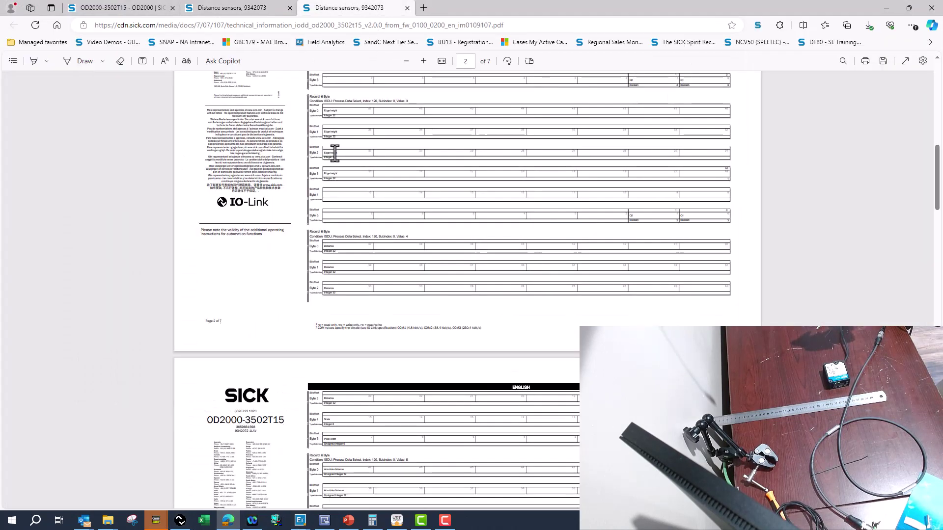
{"action": "scroll", "coordinate": [418, 181], "scroll_direction": "up", "scroll_amount": 10}
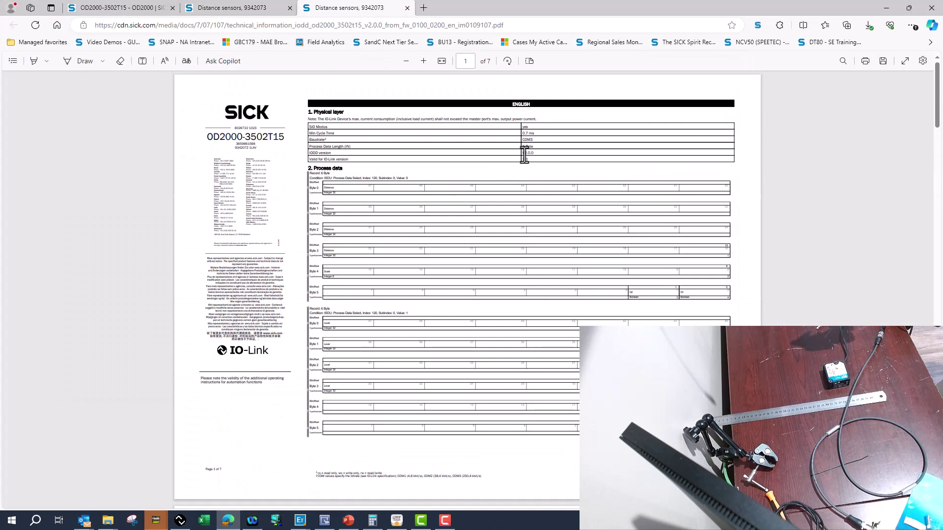
{"action": "triple_click", "coordinate": [525, 154]}
Find the Record 6 Byte table, highlight 'Absolute distance' in Byte 0, and return to CX-Programmer
{"action": "scroll", "coordinate": [368, 277], "scroll_direction": "up", "scroll_amount": 3, "text": "ctrl"}
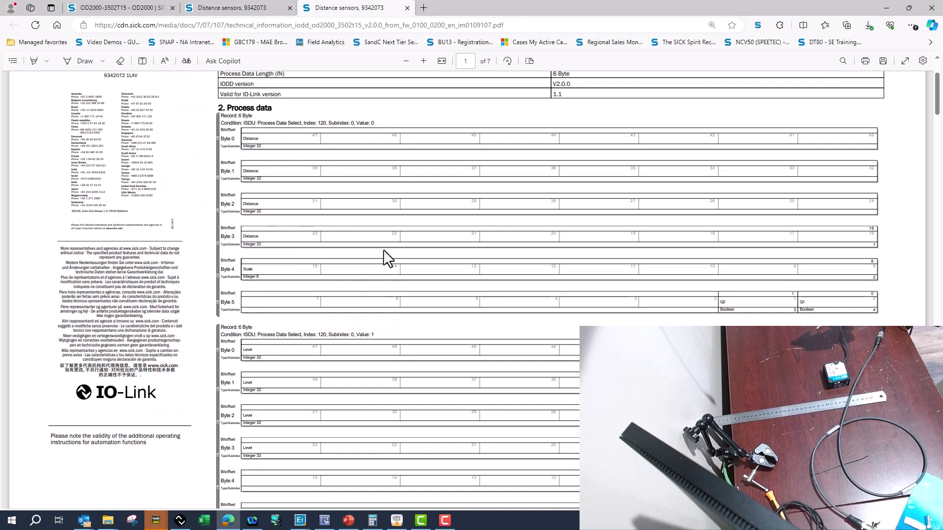
{"action": "scroll", "coordinate": [358, 264], "scroll_direction": "down", "scroll_amount": 15}
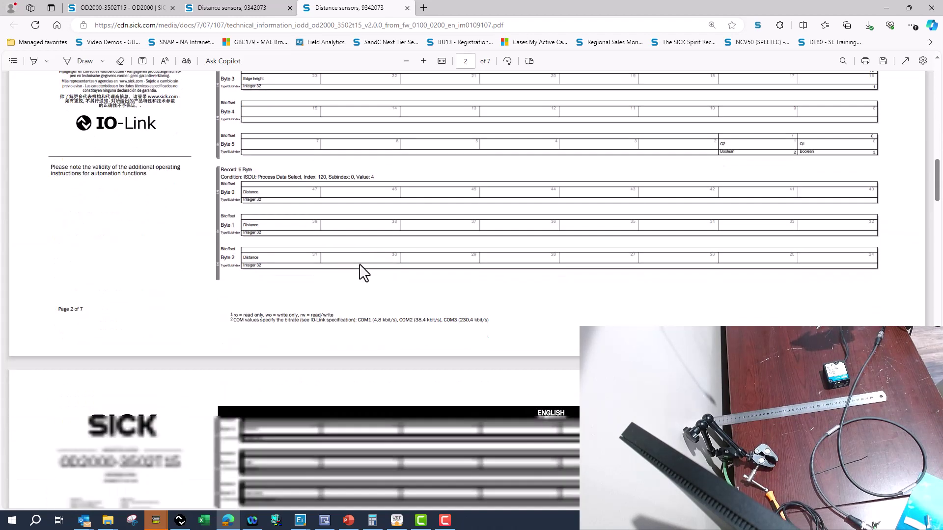
{"action": "scroll", "coordinate": [362, 274], "scroll_direction": "down", "scroll_amount": 10}
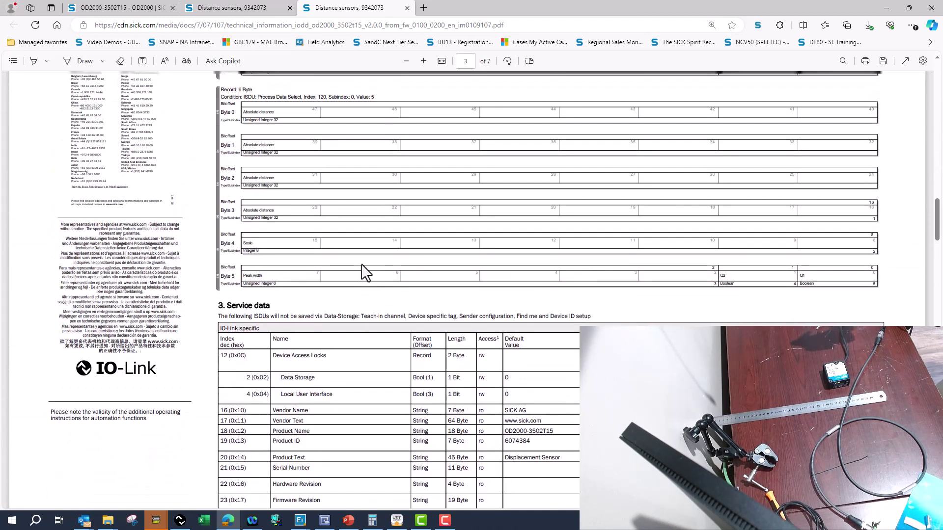
{"action": "scroll", "coordinate": [361, 267], "scroll_direction": "up", "scroll_amount": 1}
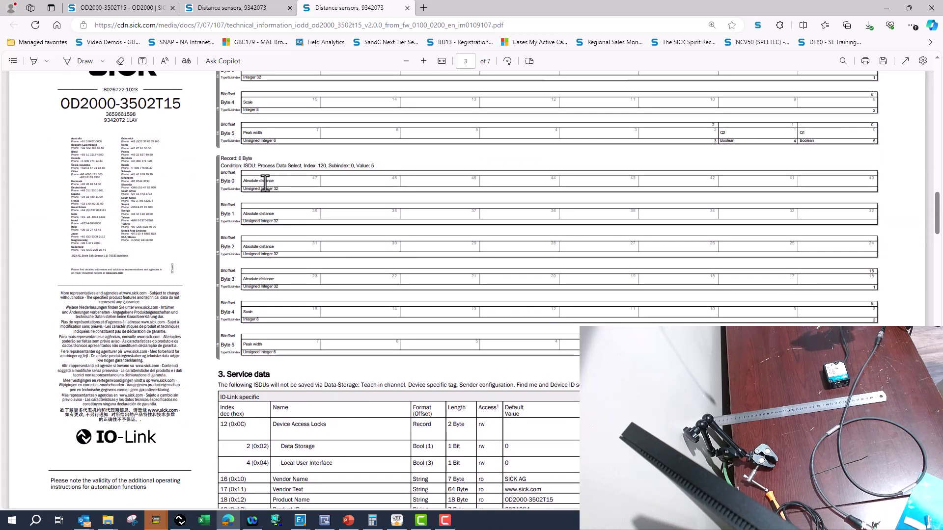
{"action": "left_click_drag", "start_coordinate": [266, 183], "coordinate": [244, 183]}
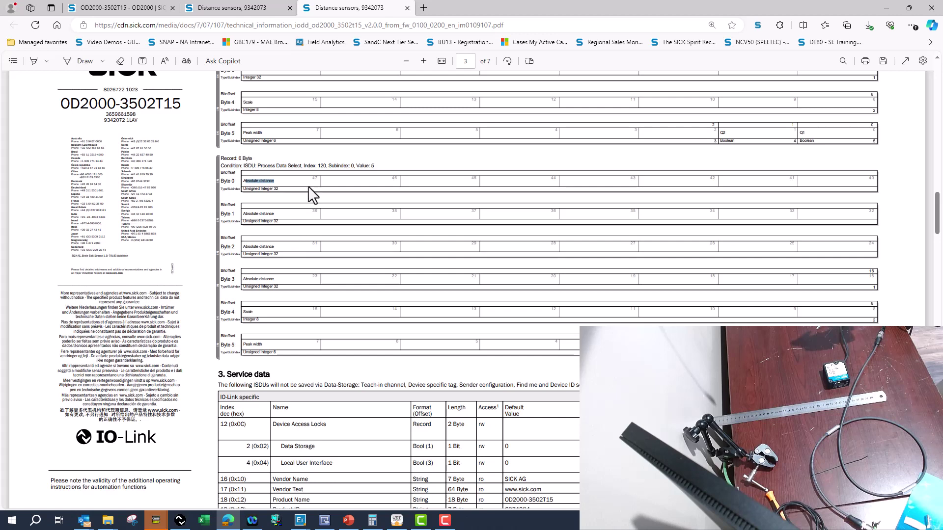
{"action": "mouse_move", "coordinate": [231, 10]}
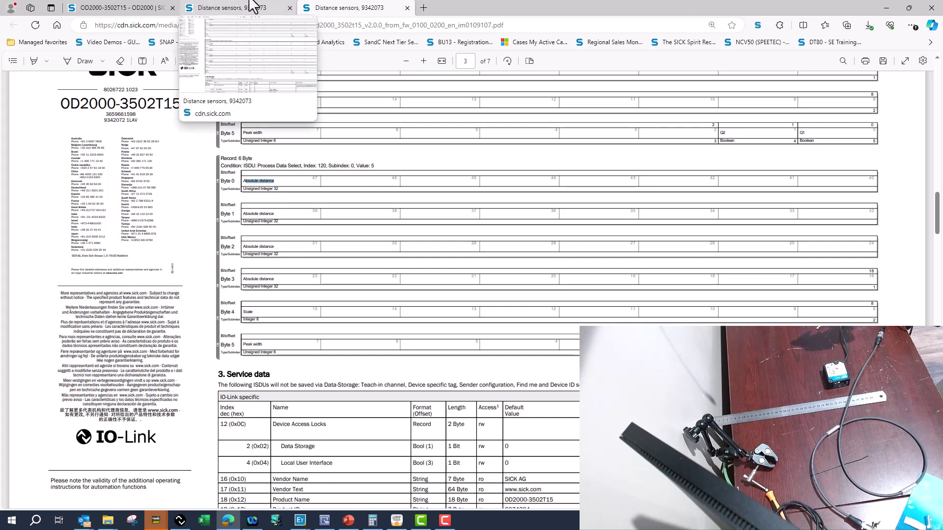
{"action": "key", "text": "alt+Tab"}
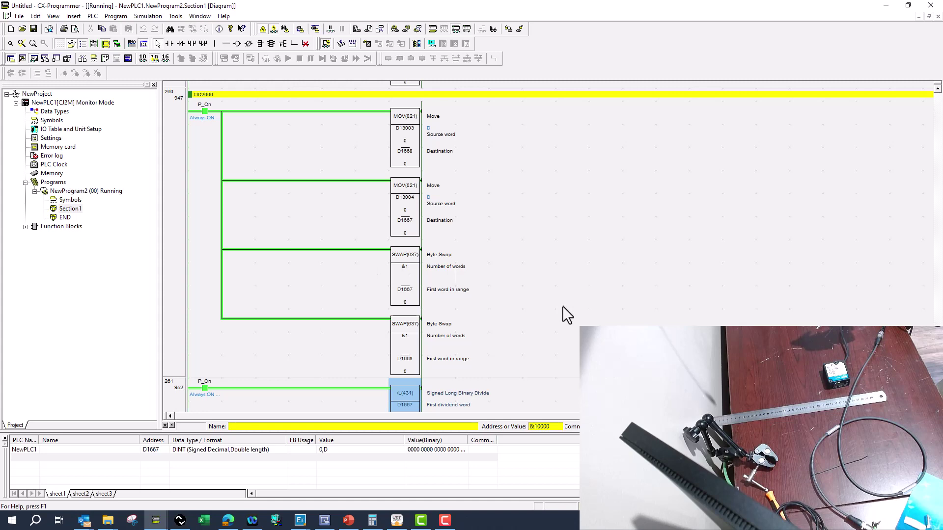
Reset the OD2000 to factory settings from the Basic settings device menu and reload the page
{"action": "mouse_move", "coordinate": [300, 522]}
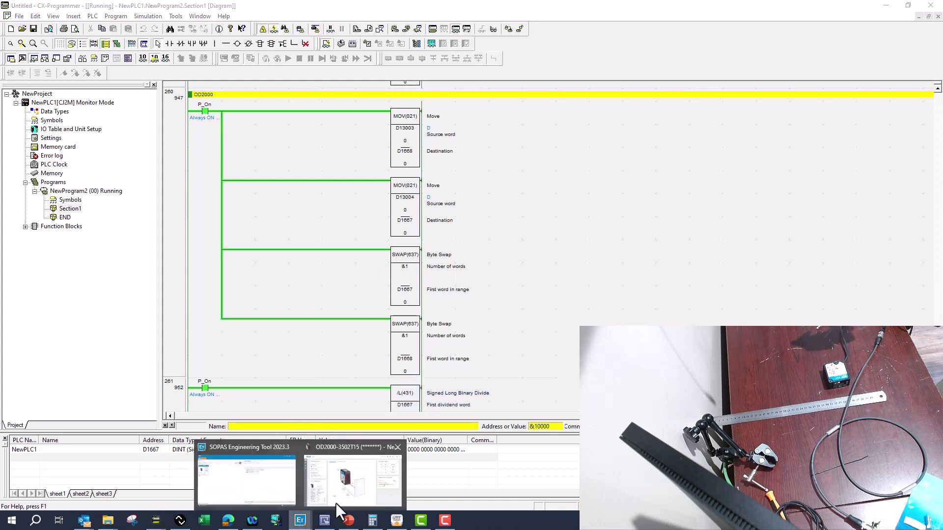
{"action": "left_click", "coordinate": [351, 491]}
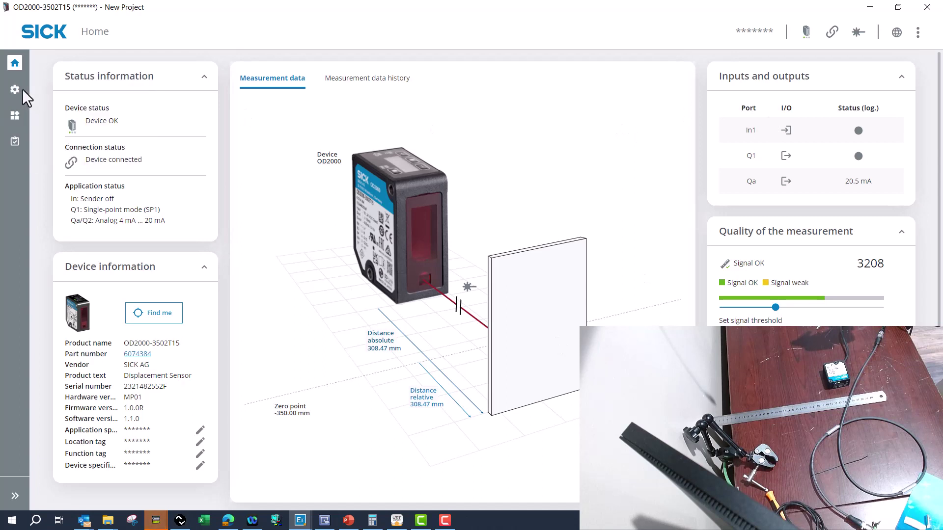
{"action": "mouse_move", "coordinate": [20, 89]}
{"action": "left_click", "coordinate": [62, 110]}
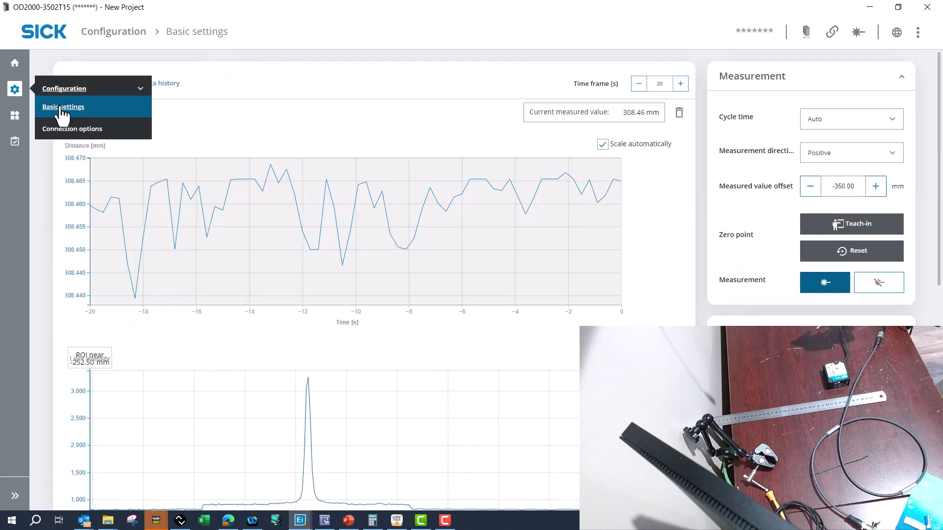
{"action": "left_click", "coordinate": [918, 32]}
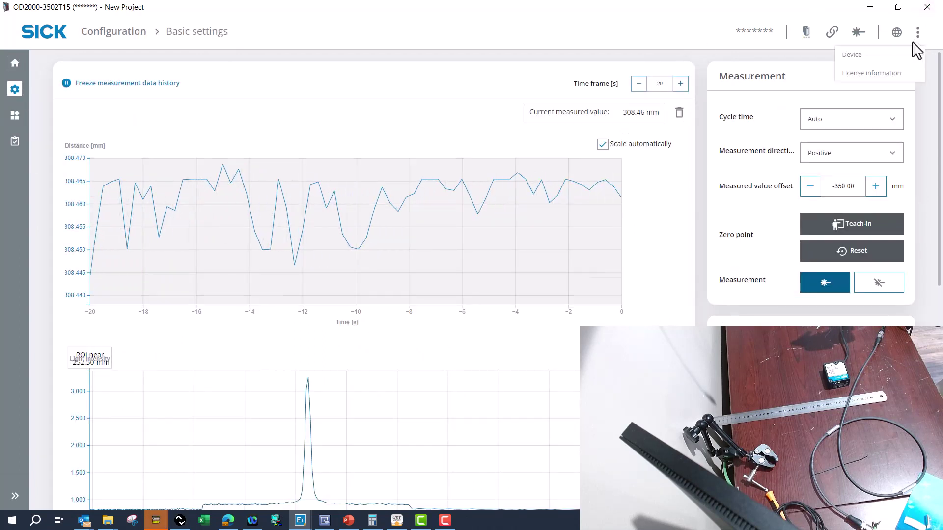
{"action": "mouse_move", "coordinate": [840, 57]}
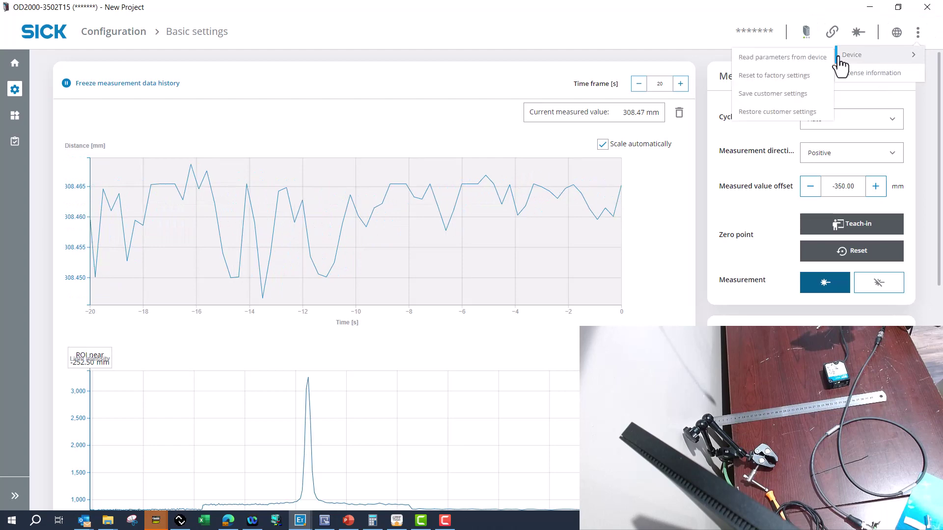
{"action": "left_click", "coordinate": [789, 92]}
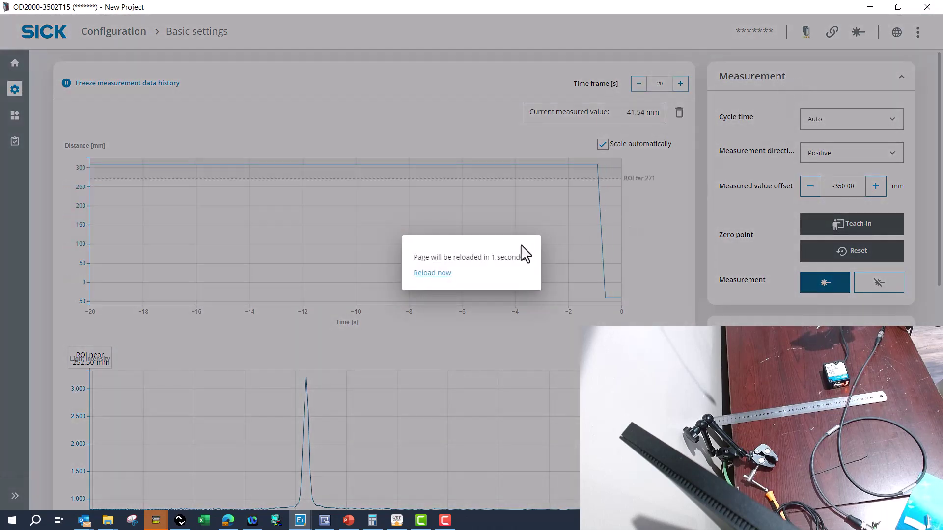
{"action": "left_click", "coordinate": [440, 273]}
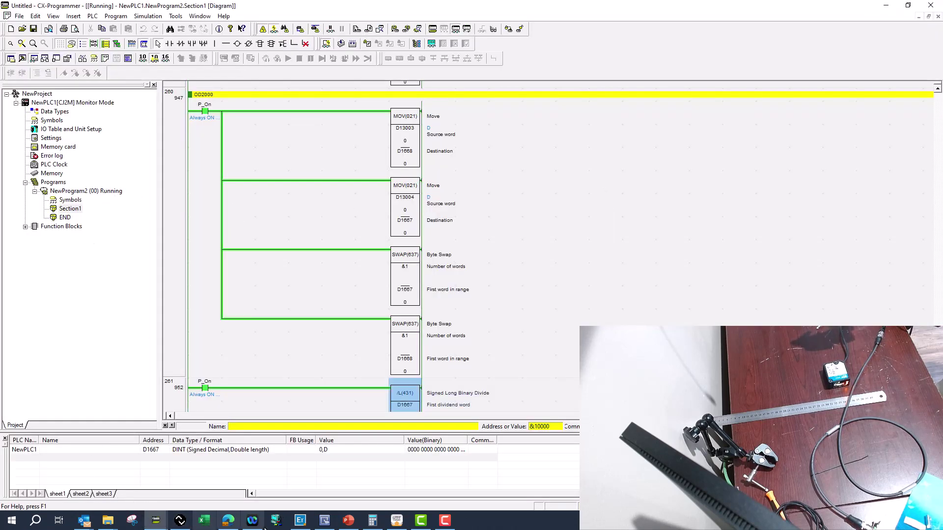
Switch the OD2000 device card from ONLINE to Offline, confirming with Yes
{"action": "left_click", "coordinate": [300, 520]}
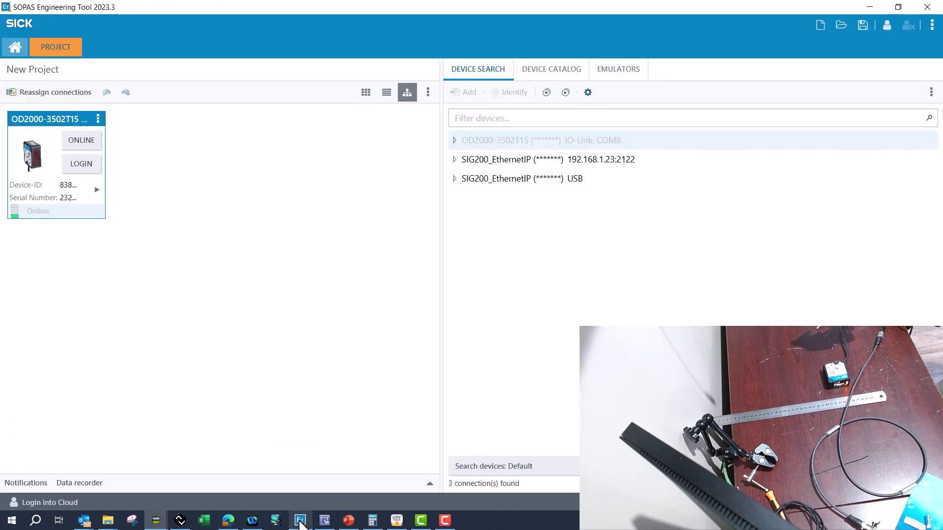
{"action": "left_click", "coordinate": [84, 143]}
{"action": "left_click", "coordinate": [508, 291]}
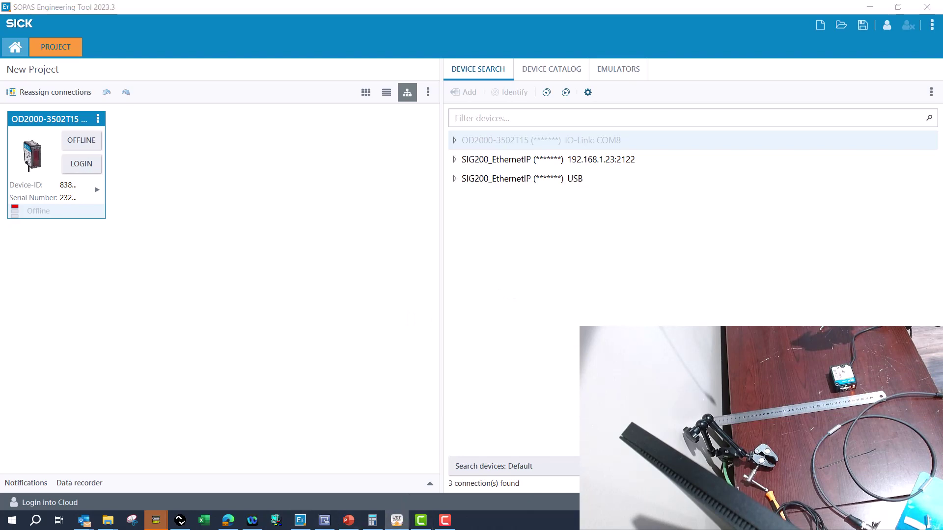
Maximize cMT Viewer to read the 349.65 mm OD2000 distance, then return to the CX-Programmer ladder diagram
{"action": "left_click", "coordinate": [396, 521]}
{"action": "double_click", "coordinate": [406, 6]}
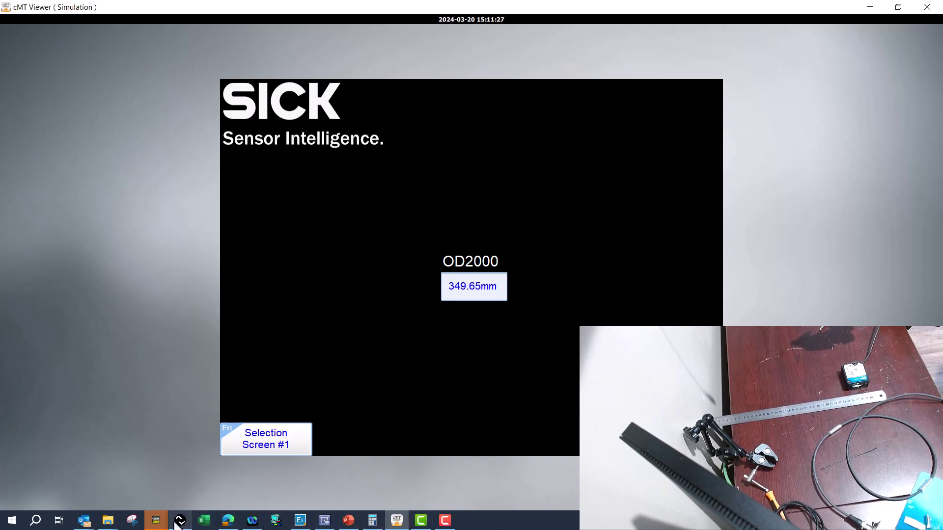
{"action": "left_click", "coordinate": [157, 521]}
{"action": "left_click", "coordinate": [125, 477]}
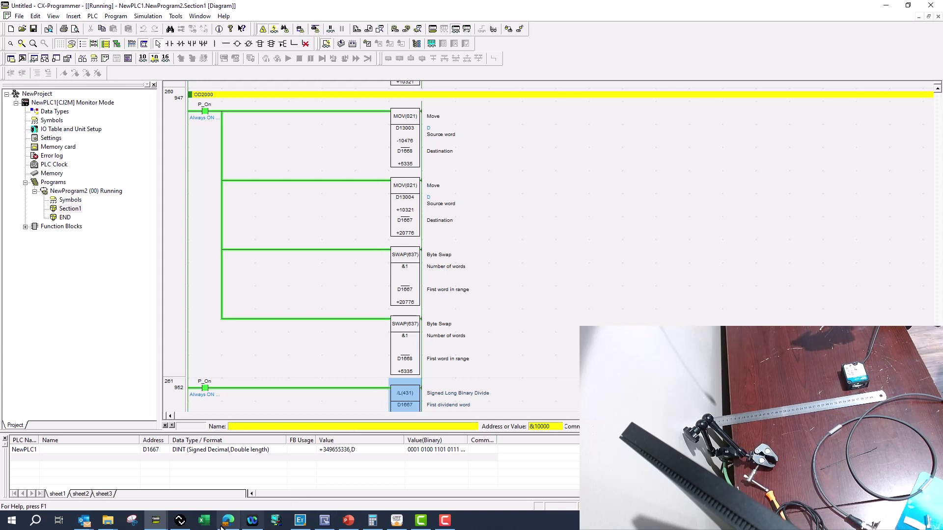
Show the D area as words in PLC Memory, select D13004 and D13003, then return to the ladder
{"action": "mouse_move", "coordinate": [156, 520]}
{"action": "left_click", "coordinate": [224, 493]}
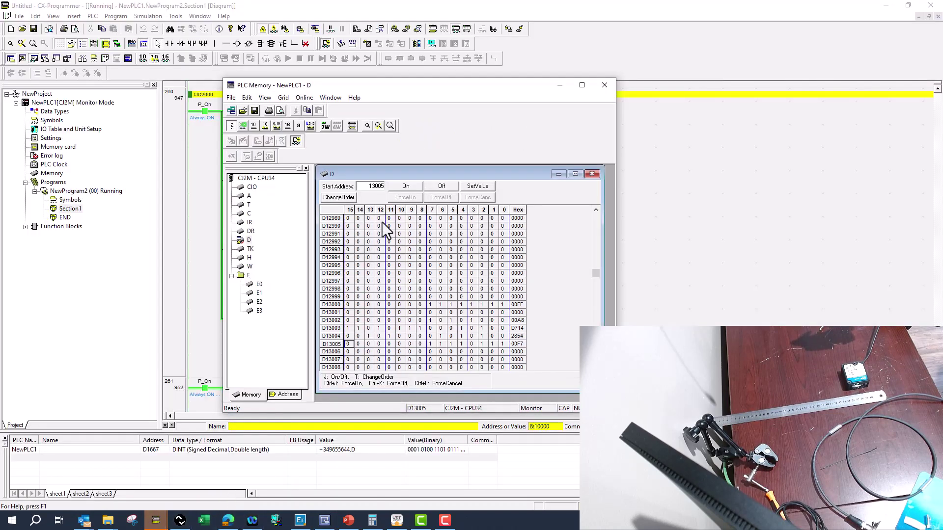
{"action": "left_click", "coordinate": [279, 125]}
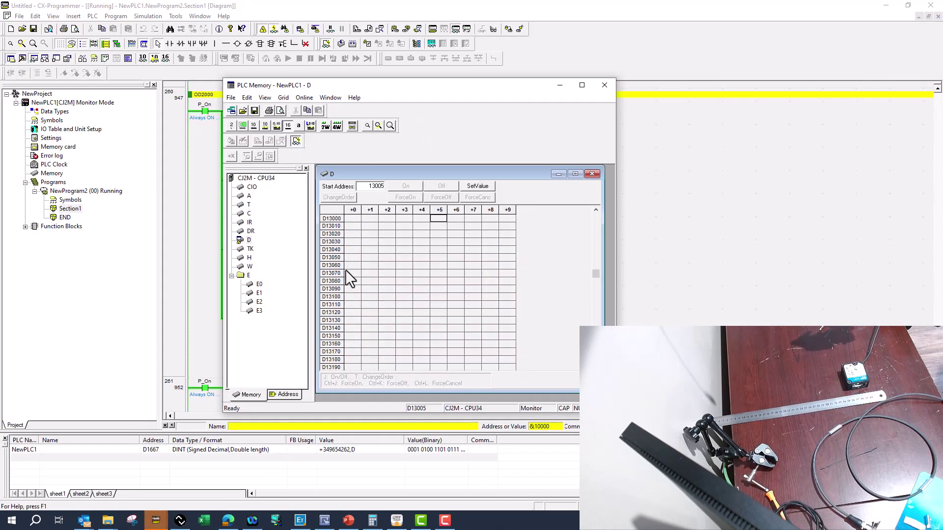
{"action": "left_click", "coordinate": [425, 218]}
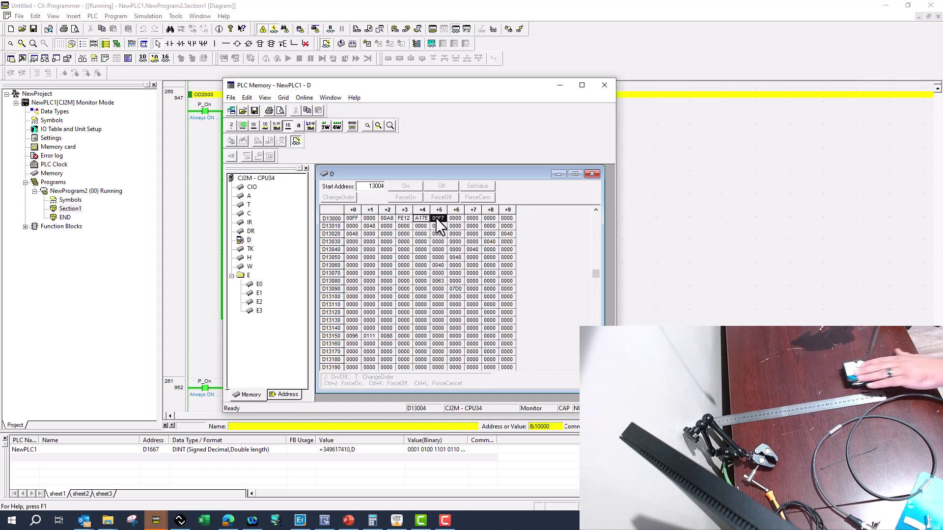
{"action": "left_click", "coordinate": [404, 217]}
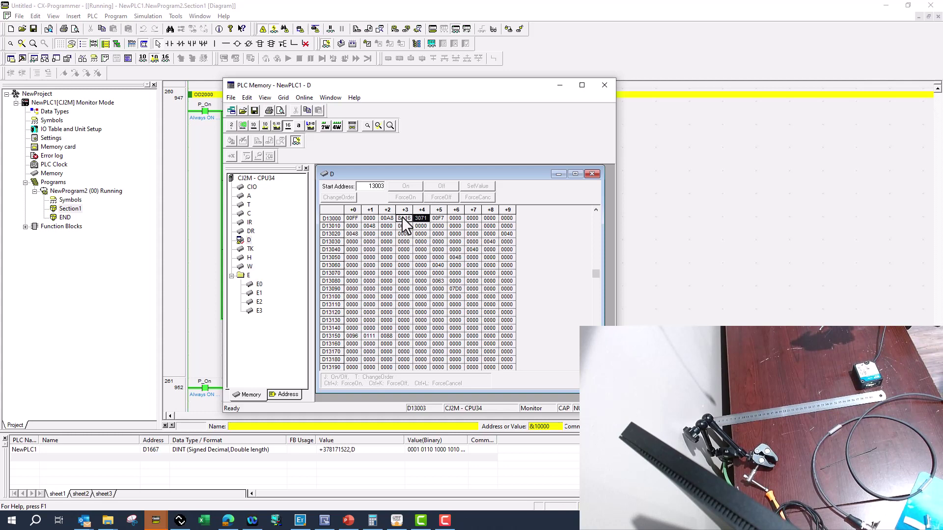
{"action": "left_click", "coordinate": [667, 180]}
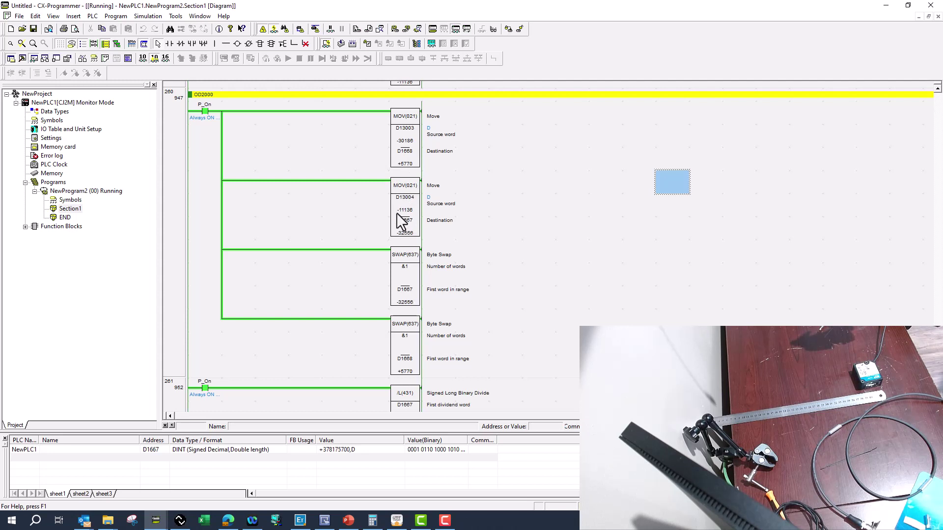
Inspect both SWAP(637) blocks, the D1667 watch value and the /L(431) divide by &10000
{"action": "left_click", "coordinate": [404, 294]}
{"action": "left_click", "coordinate": [398, 343]}
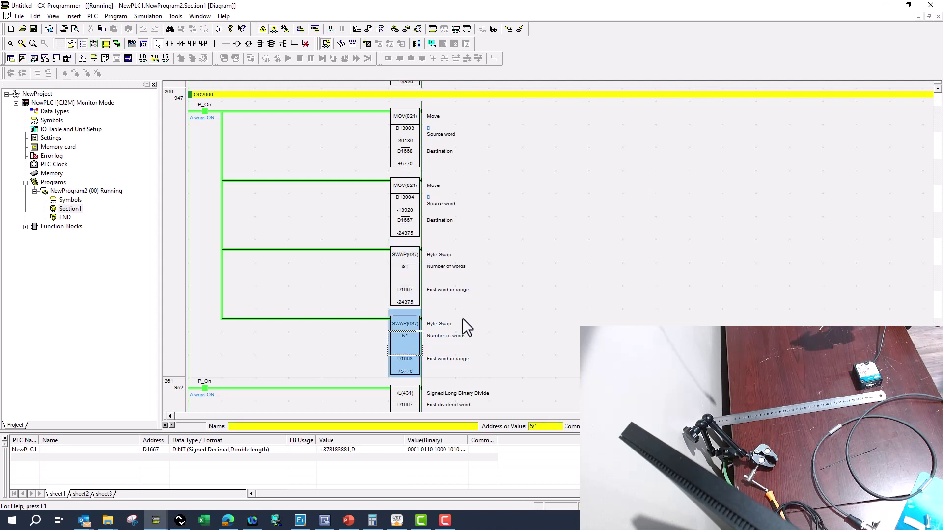
{"action": "scroll", "coordinate": [463, 319], "scroll_direction": "down", "scroll_amount": 2}
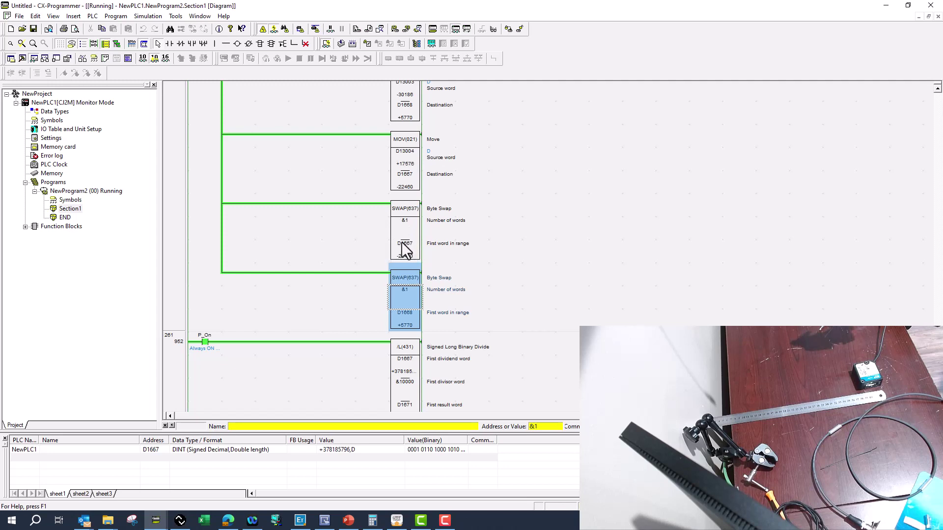
{"action": "left_click", "coordinate": [167, 450]}
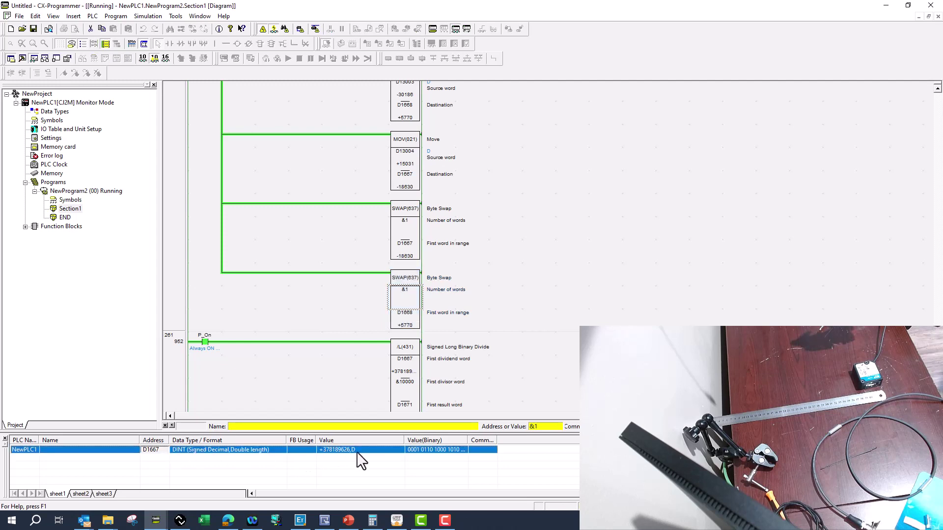
{"action": "scroll", "coordinate": [438, 305], "scroll_direction": "down", "scroll_amount": 1}
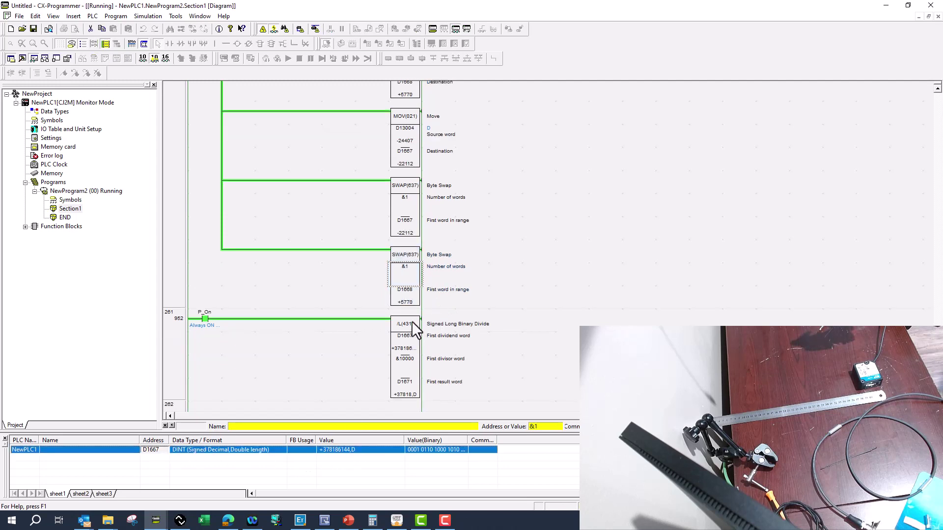
{"action": "left_click", "coordinate": [402, 346]}
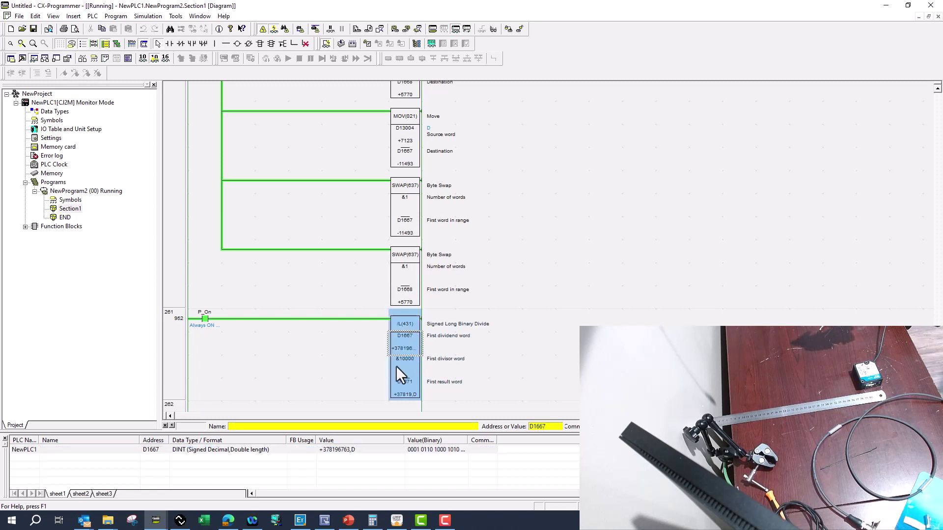
{"action": "left_click", "coordinate": [396, 522]}
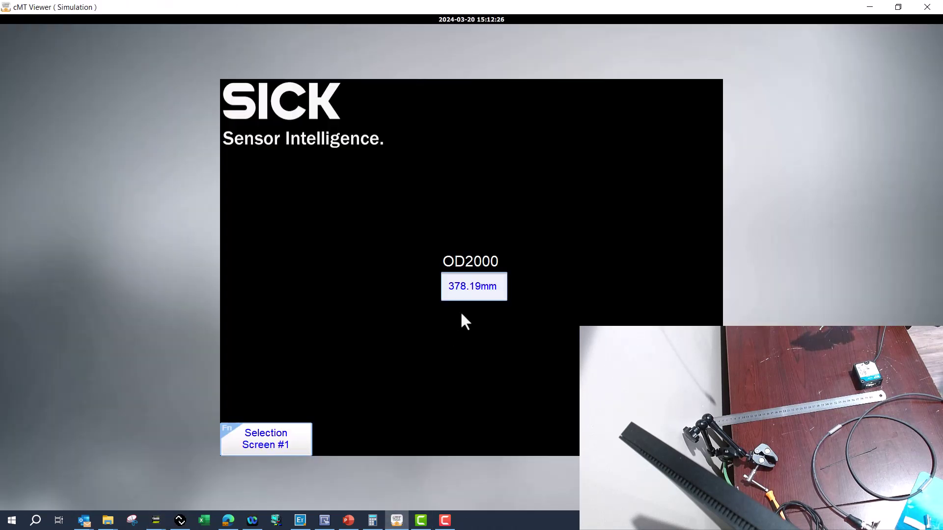